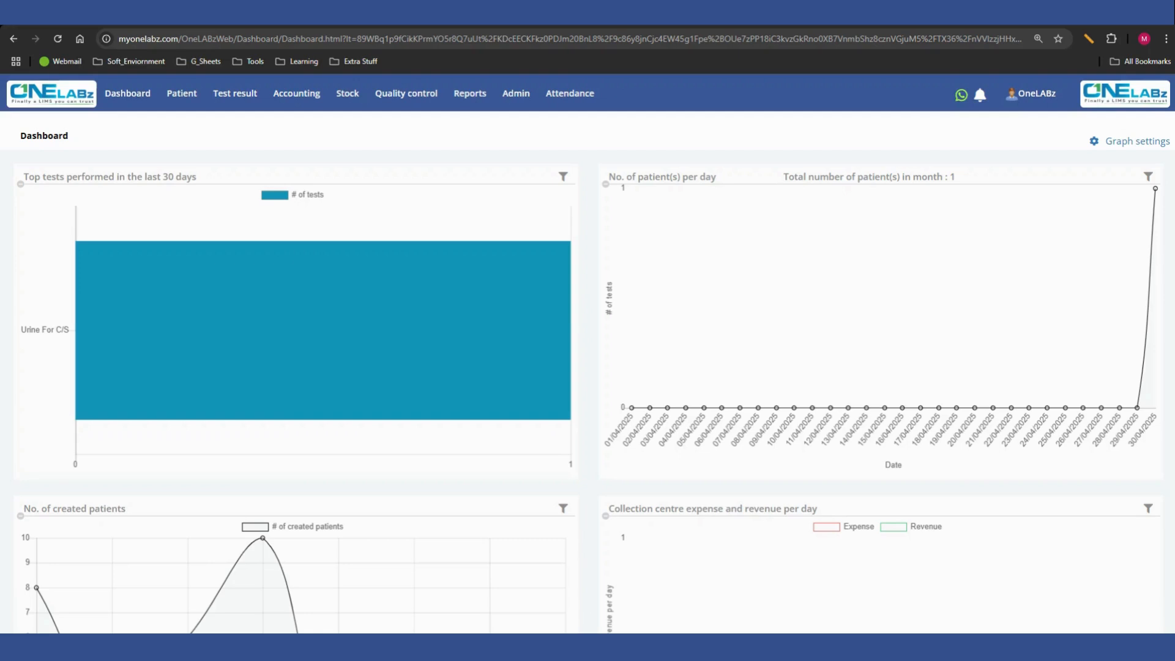
- Open the form for adding a new doctor from the lab settings
{"action": "left_click", "coordinate": [516, 93]}
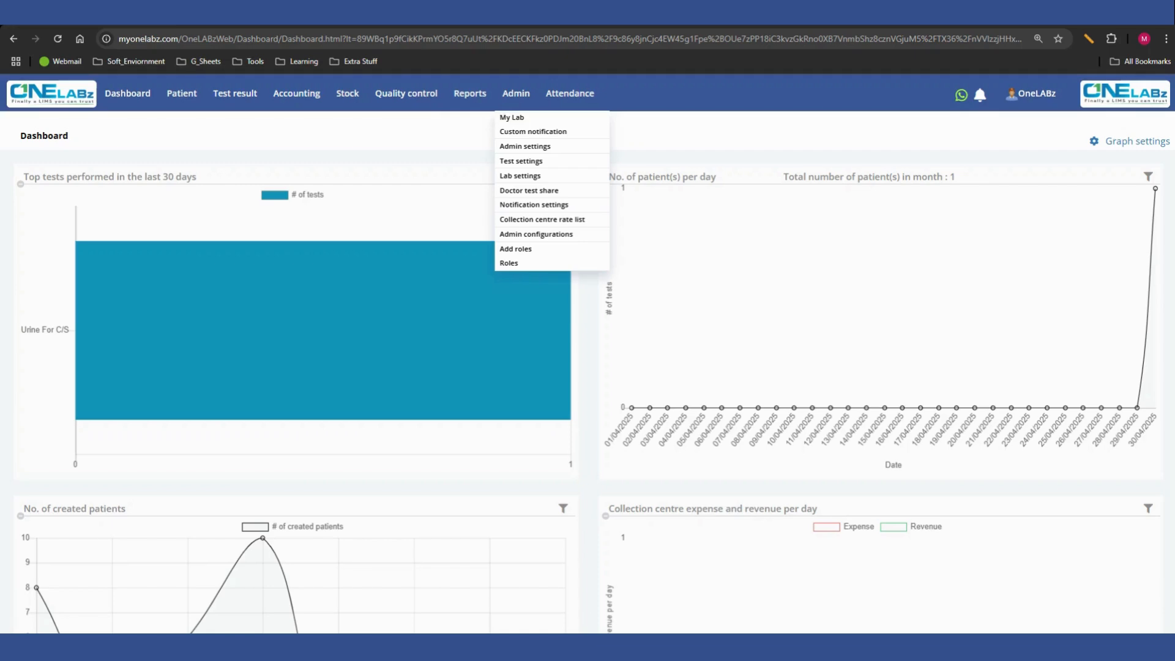
{"action": "left_click", "coordinate": [520, 177]}
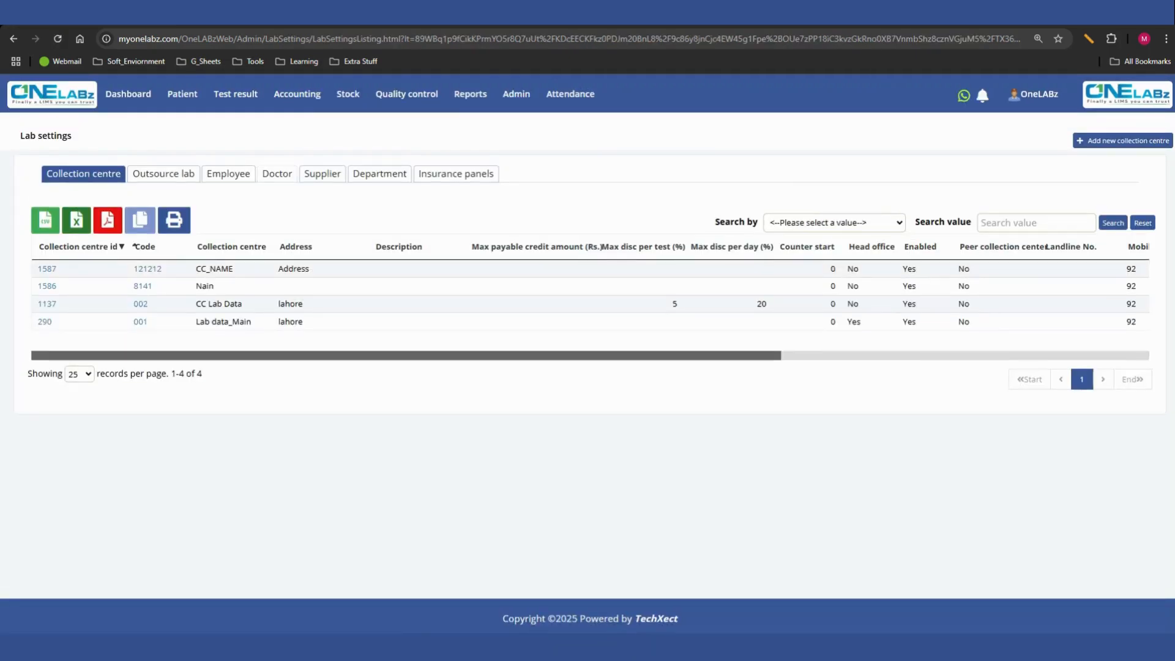
{"action": "left_click", "coordinate": [277, 174]}
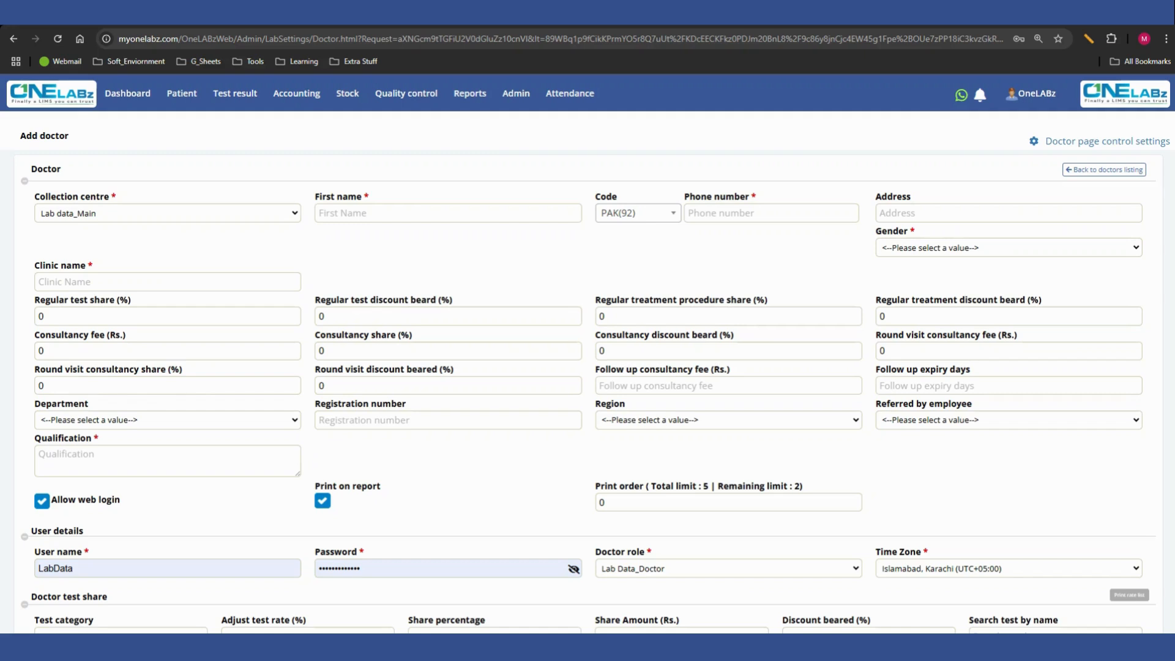
- Fill in the doctor's first name and set the gender to Male
{"action": "left_click", "coordinate": [387, 213]}
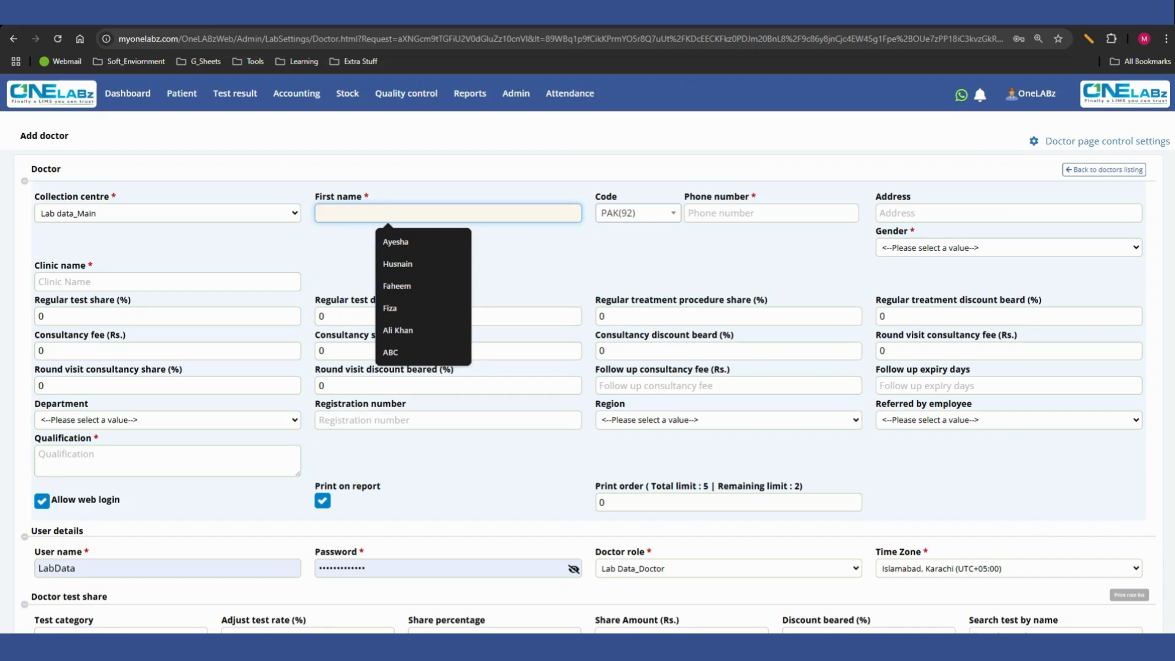
{"action": "key", "text": "Down"}
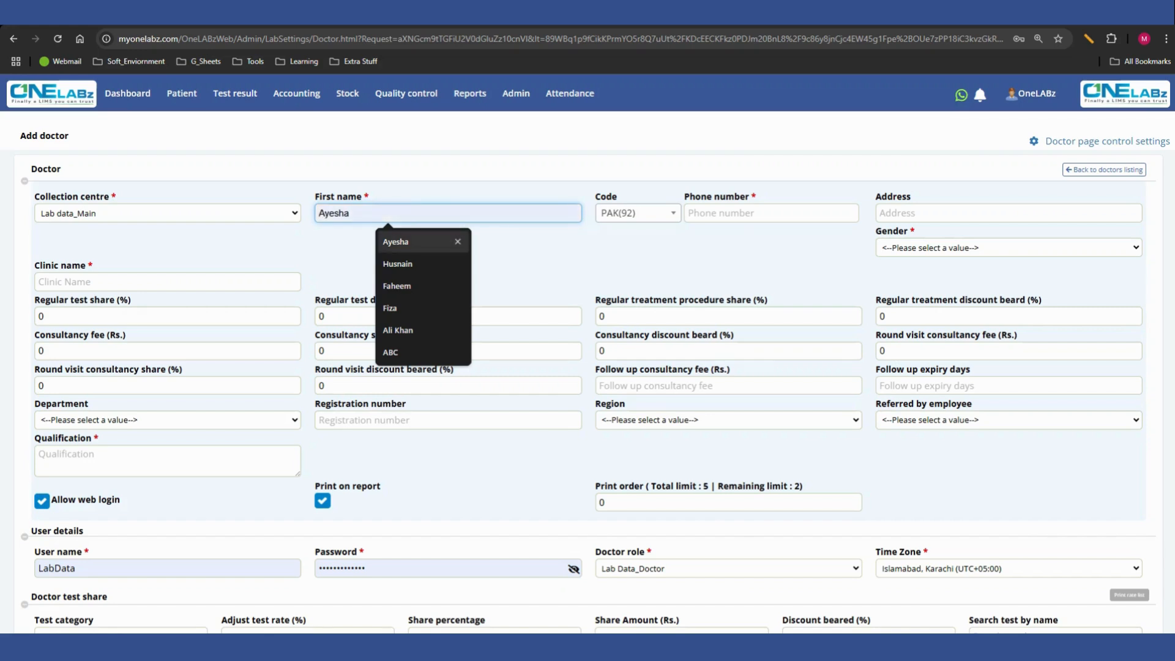
{"action": "key", "text": "Return"}
{"action": "left_click", "coordinate": [771, 212]}
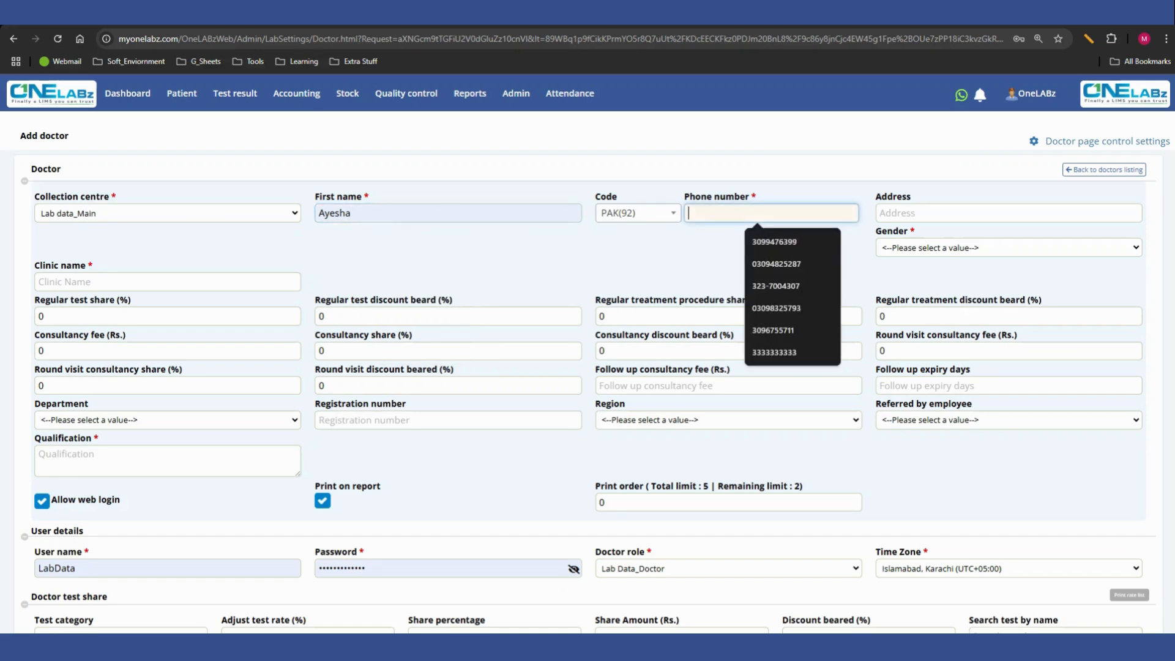
{"action": "key", "text": "Tab"}
{"action": "key", "text": "Tab"}
{"action": "key", "text": "alt+Down"}
{"action": "key", "text": "Down"}
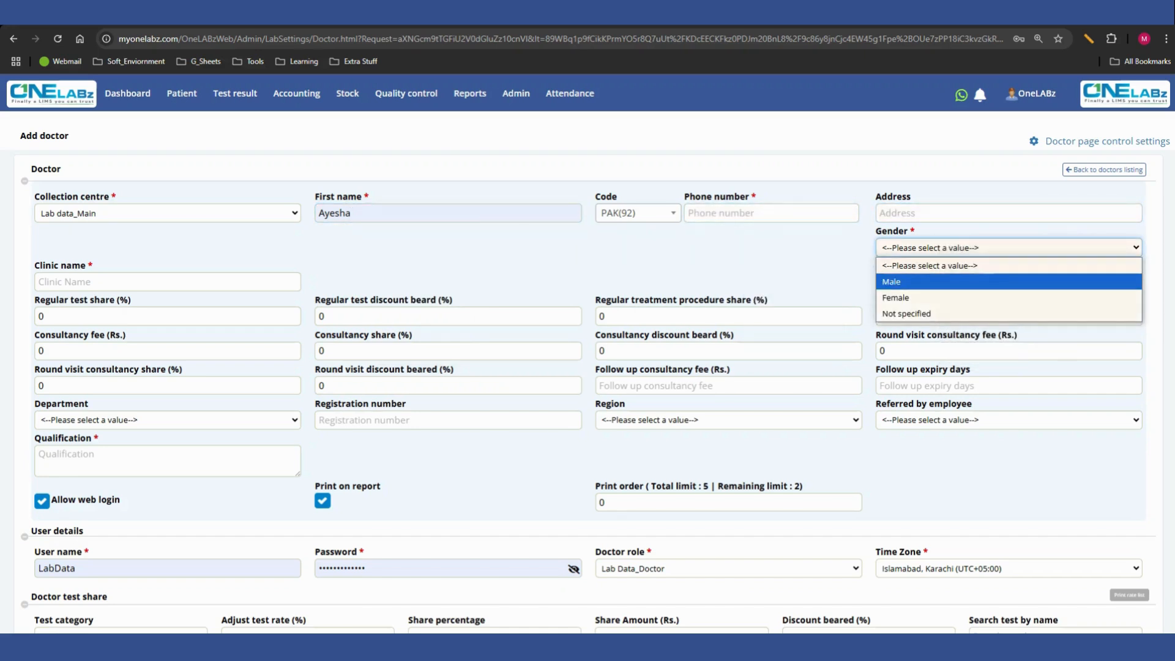
{"action": "key", "text": "Return"}
- Set the doctor's clinic name to Sehat Lab
{"action": "key", "text": "Tab"}
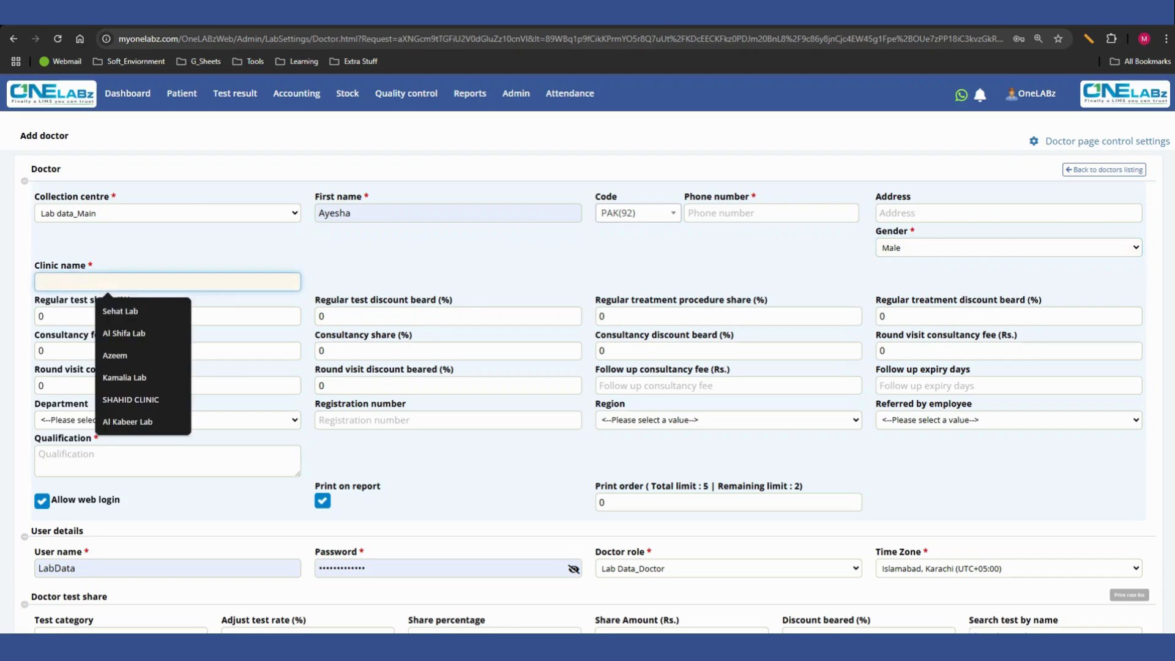
{"action": "key", "text": "Down"}
{"action": "key", "text": "Return"}
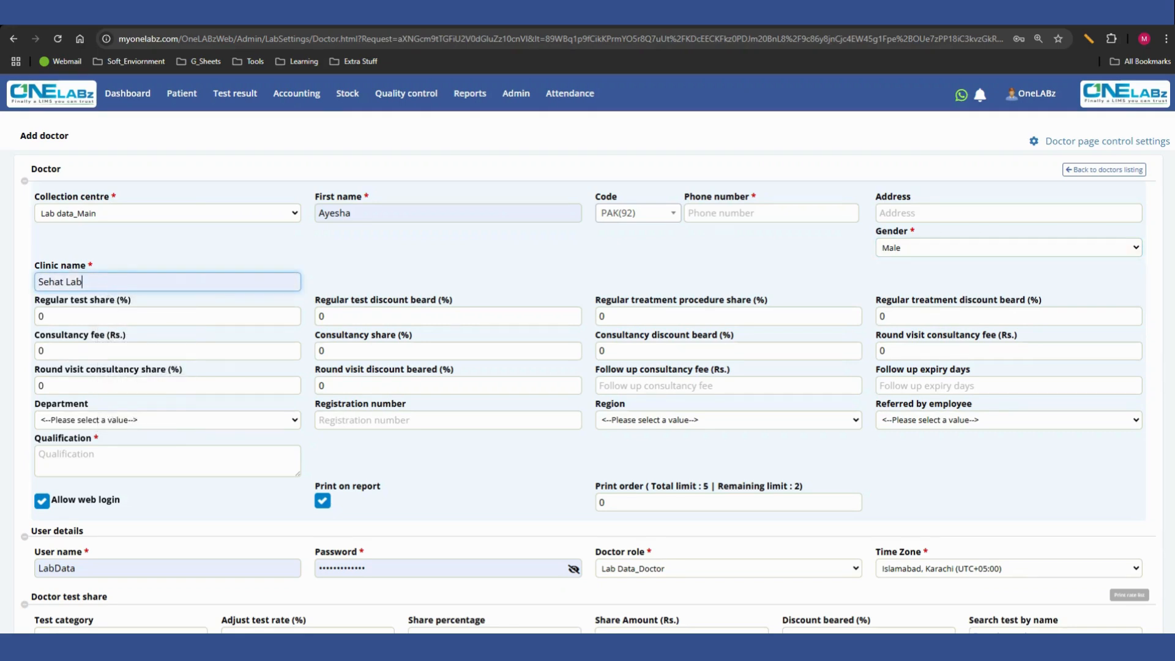
- Set the doctor's regular test share to 50 percent
{"action": "scroll", "coordinate": [587, 367], "scroll_direction": "down", "scroll_amount": 3}
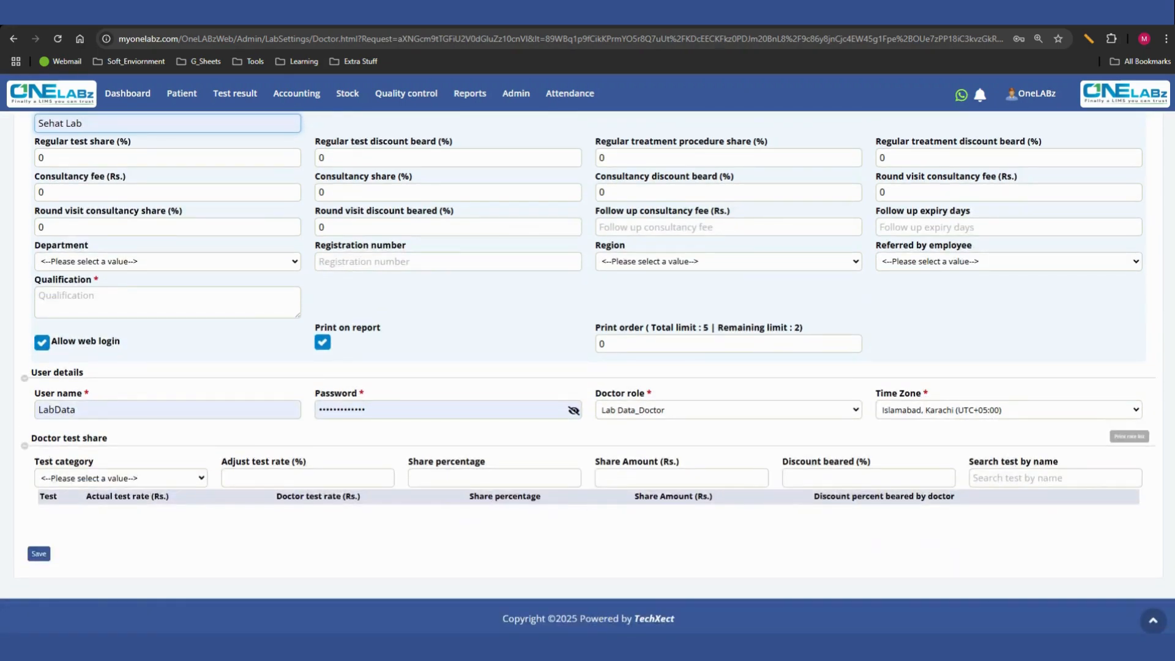
{"action": "left_click_drag", "start_coordinate": [35, 142], "coordinate": [131, 141]}
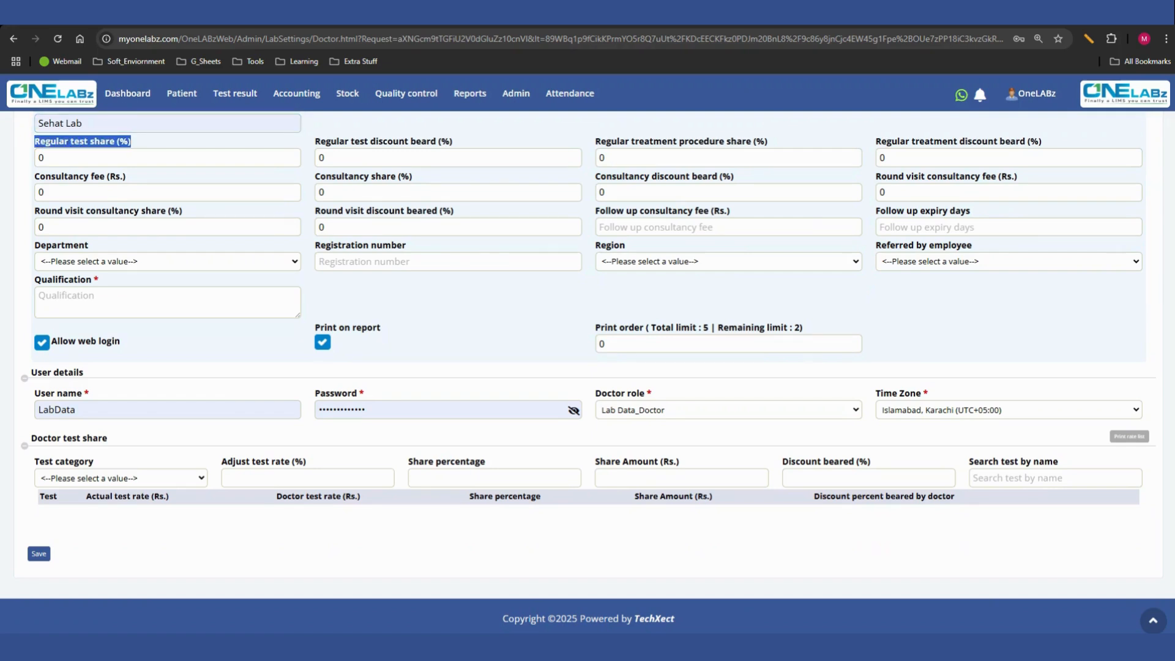
{"action": "left_click", "coordinate": [165, 158]}
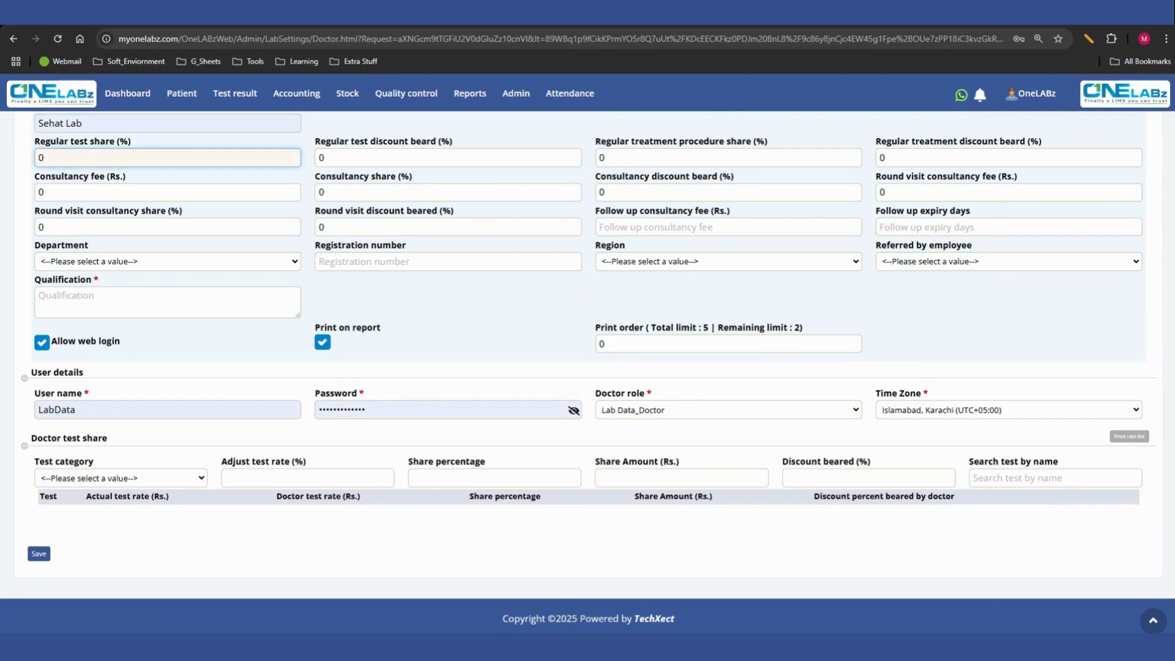
{"action": "scroll", "coordinate": [588, 367], "scroll_direction": "up", "scroll_amount": 3}
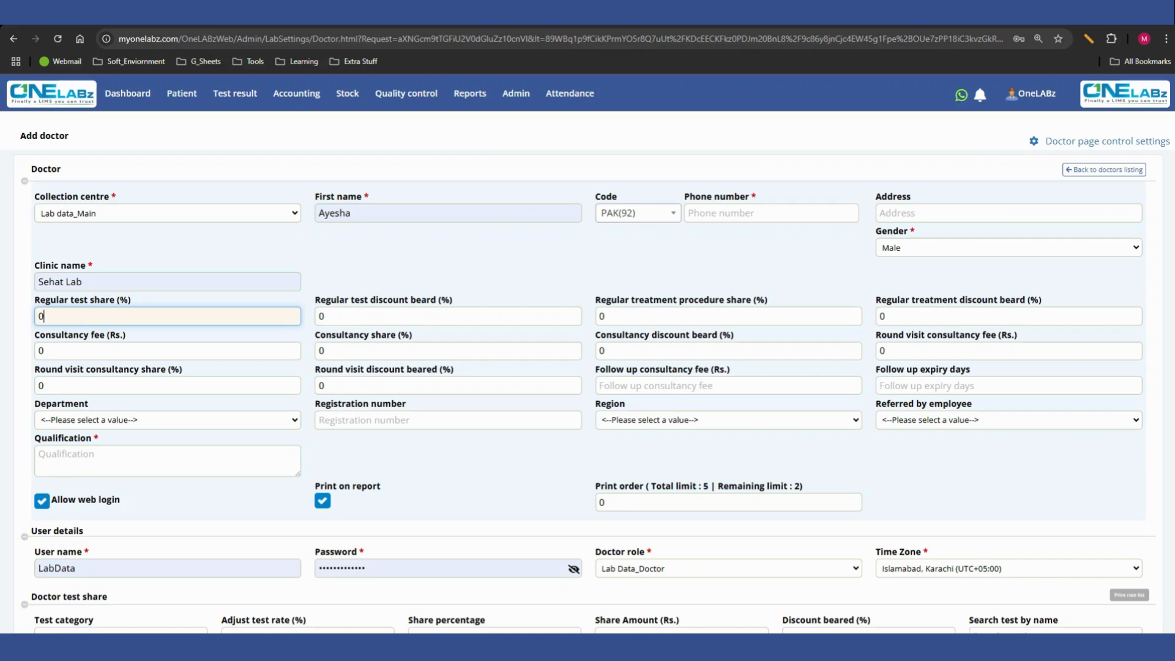
{"action": "type", "text": "50"}
- Set the regular test discount borne by the doctor to 100 percent
{"action": "left_click_drag", "start_coordinate": [315, 300], "coordinate": [453, 299]}
{"action": "key", "text": "Tab"}
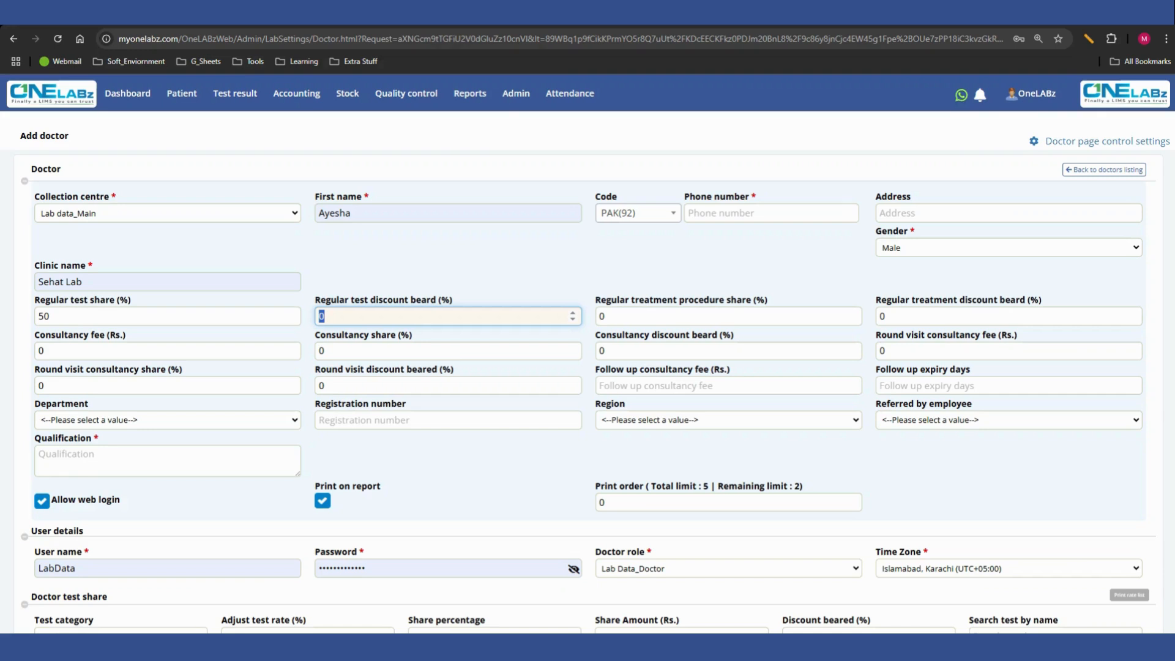
{"action": "left_click_drag", "start_coordinate": [34, 299], "coordinate": [130, 299]}
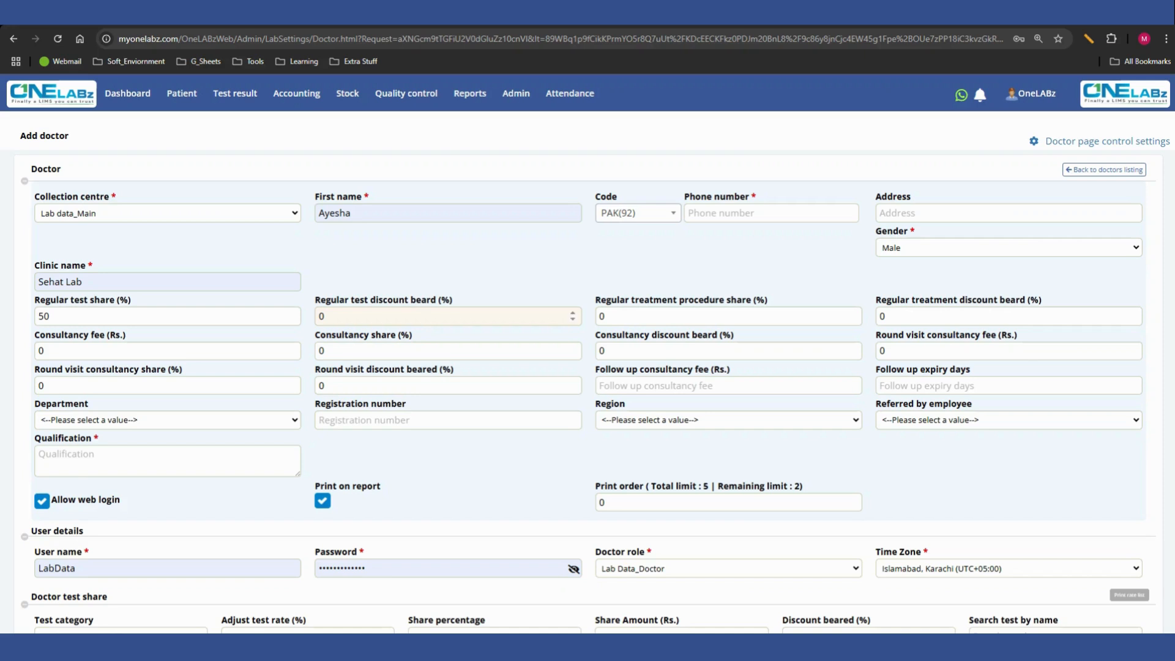
{"action": "left_click", "coordinate": [428, 316]}
{"action": "key", "text": "BackSpace"}
{"action": "type", "text": "100"}
{"action": "triple_click", "coordinate": [383, 299]}
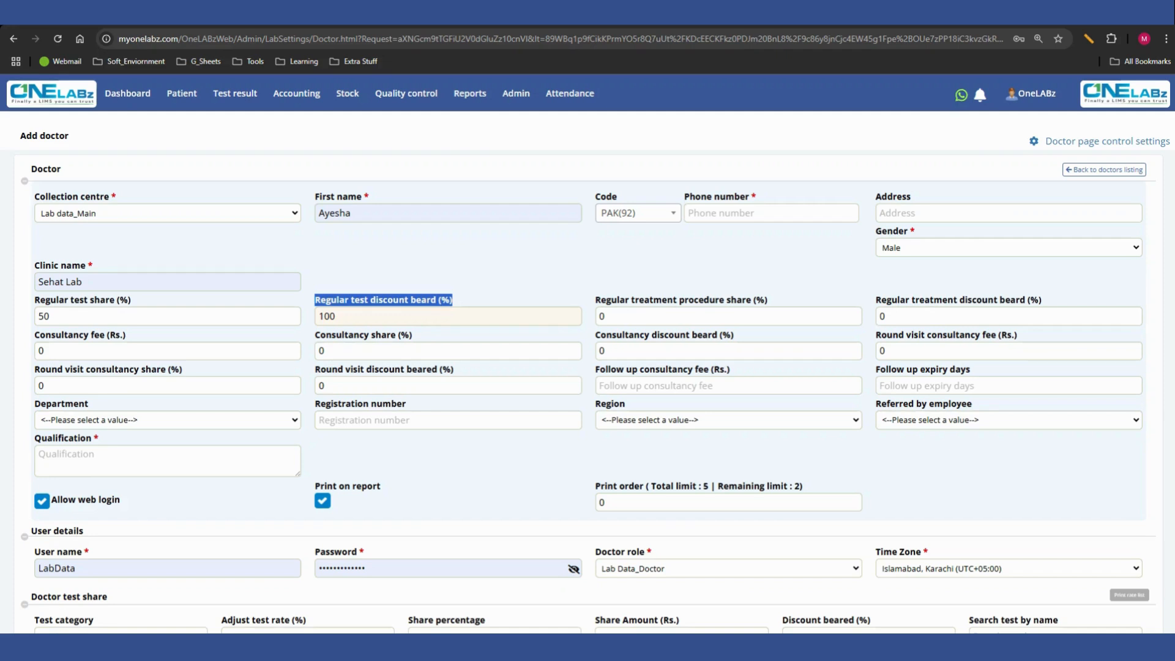
- Set the regular test discount borne by the doctor to 50 percent
{"action": "key", "text": "Tab"}
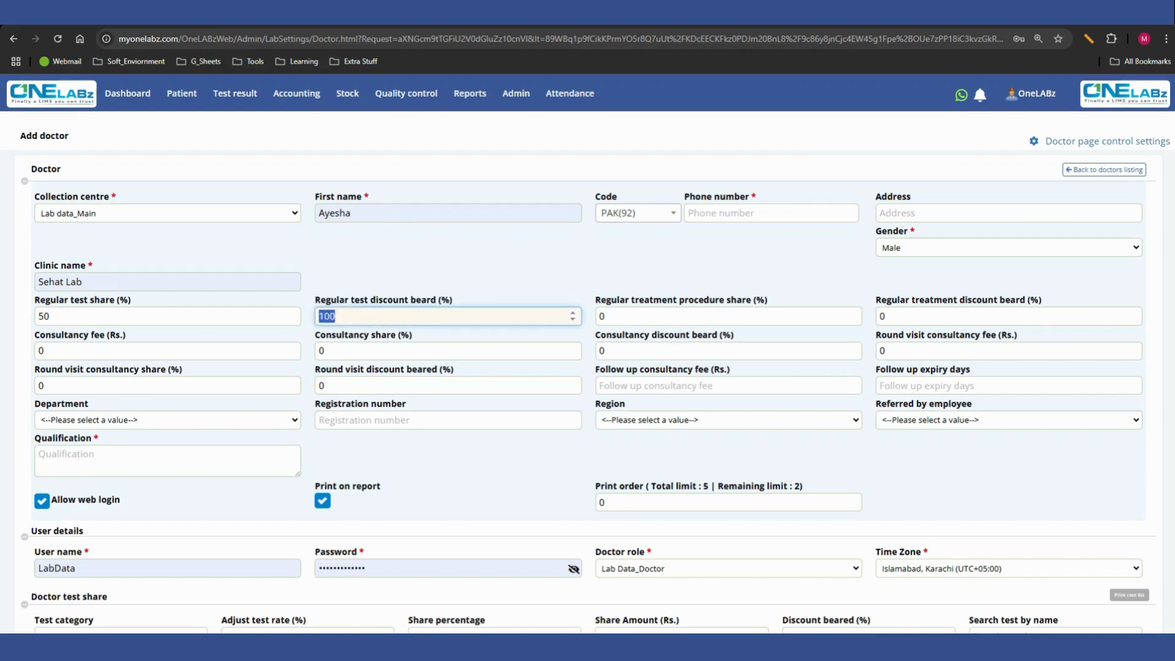
{"action": "type", "text": "0"}
{"action": "key", "text": "BackSpace"}
{"action": "type", "text": "50"}
{"action": "triple_click", "coordinate": [383, 299]}
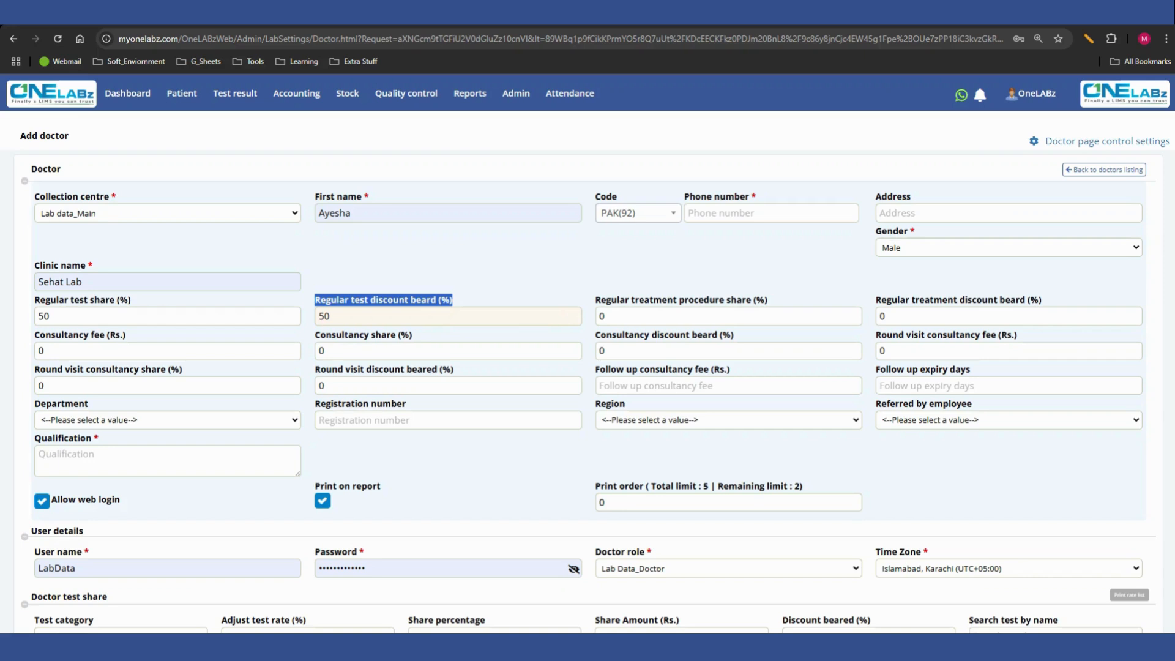
- Review the regular treatment procedure share, the regular treatment discount and the qualification fields
{"action": "left_click_drag", "start_coordinate": [606, 299], "coordinate": [767, 299]}
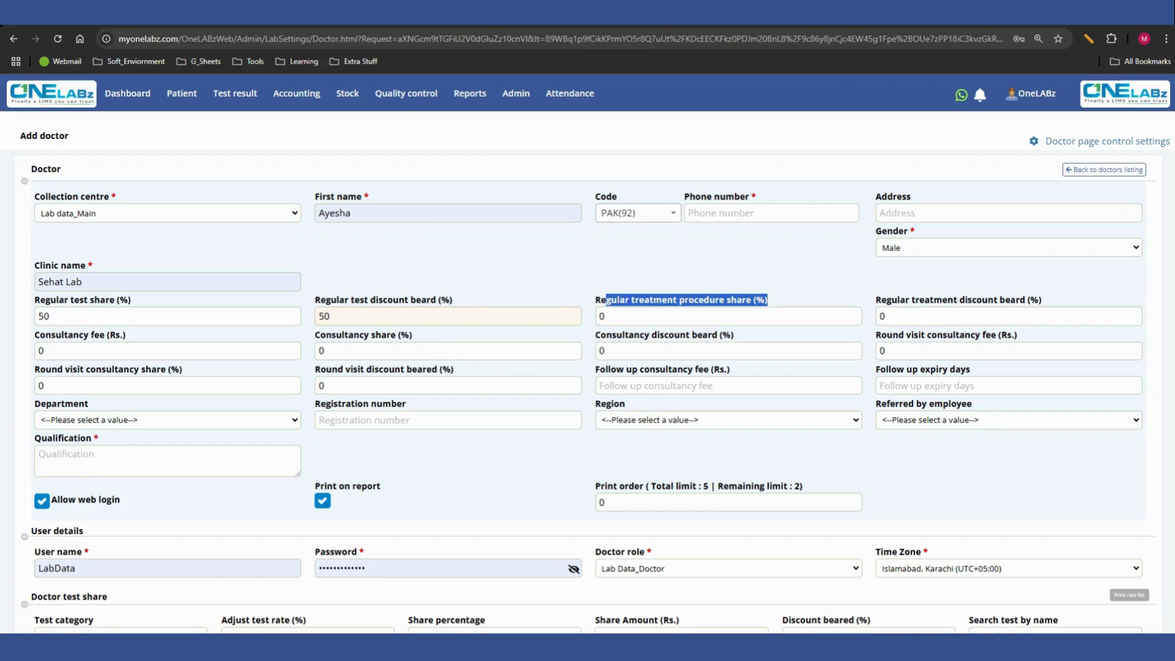
{"action": "left_click_drag", "start_coordinate": [1031, 300], "coordinate": [872, 306]}
{"action": "scroll", "coordinate": [587, 374], "scroll_direction": "down", "scroll_amount": 3}
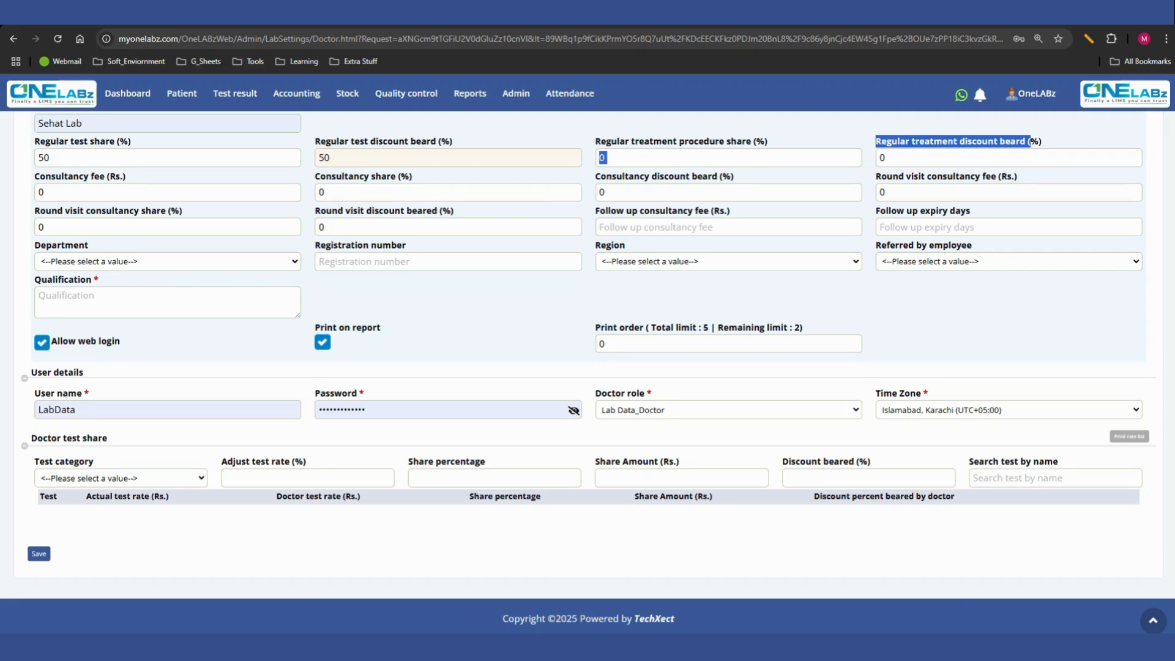
{"action": "left_click", "coordinate": [167, 302]}
{"action": "scroll", "coordinate": [587, 367], "scroll_direction": "up", "scroll_amount": 2}
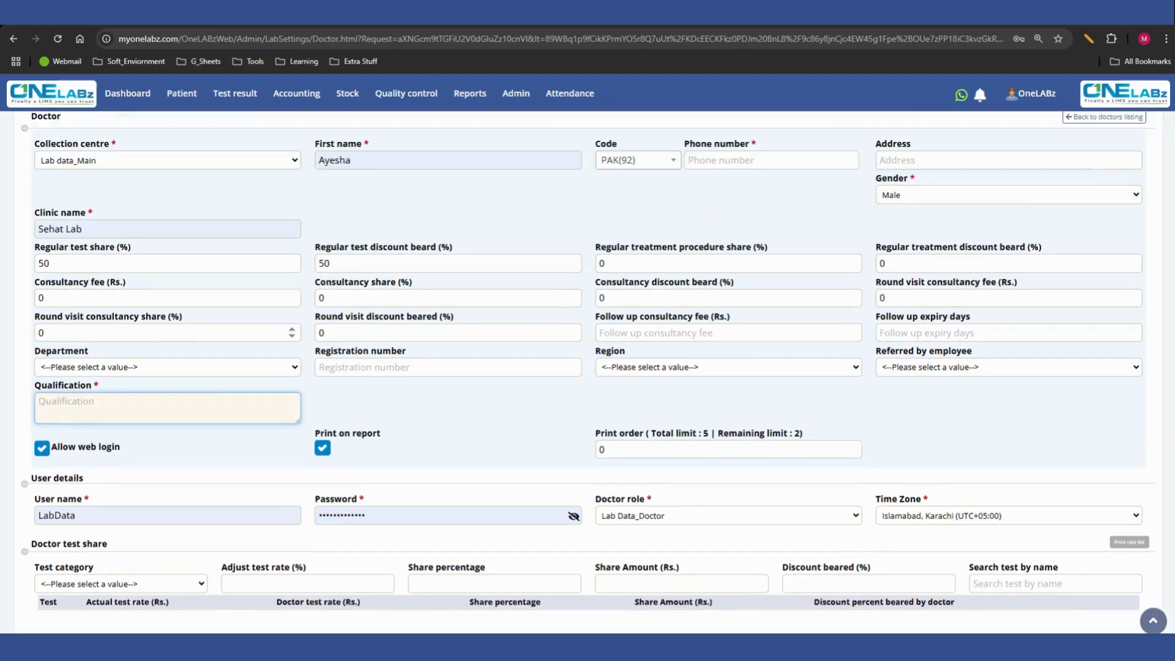
- Disable both printing on the report and web login for the doctor
{"action": "scroll", "coordinate": [587, 367], "scroll_direction": "down", "scroll_amount": 1}
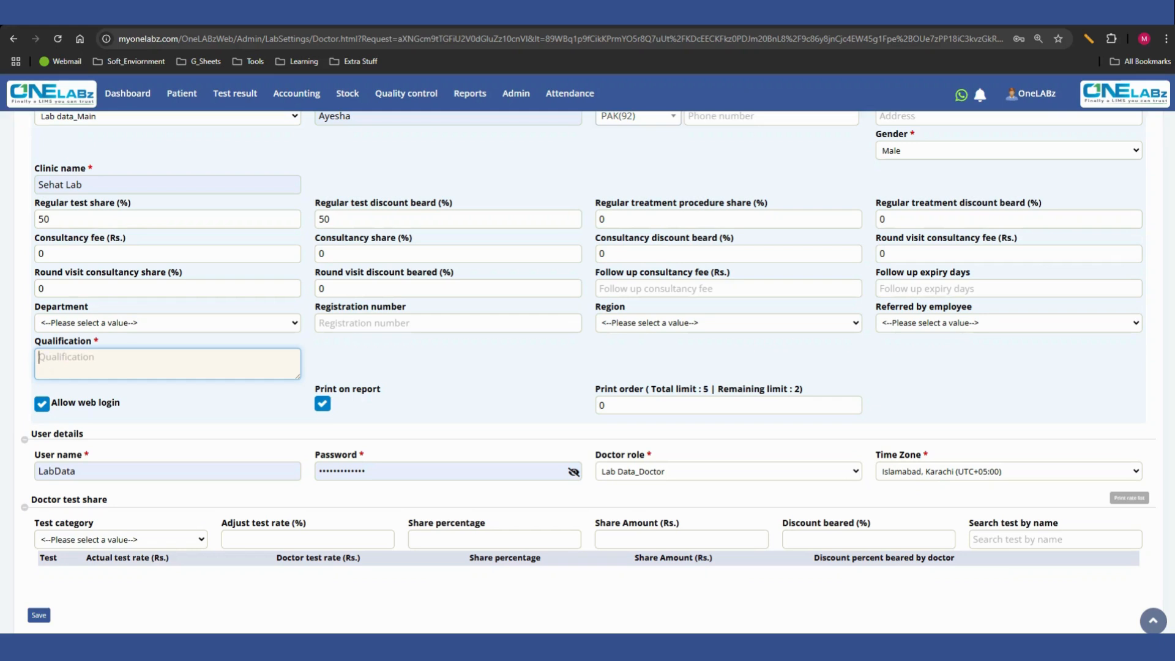
{"action": "left_click", "coordinate": [323, 403]}
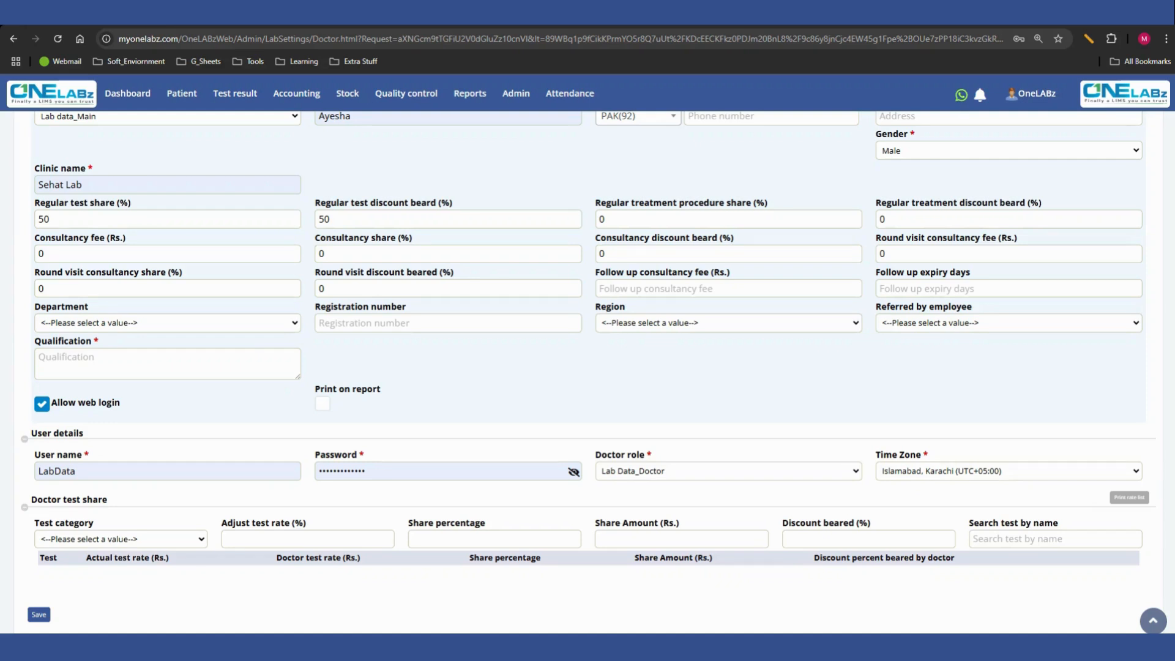
{"action": "left_click", "coordinate": [42, 403]}
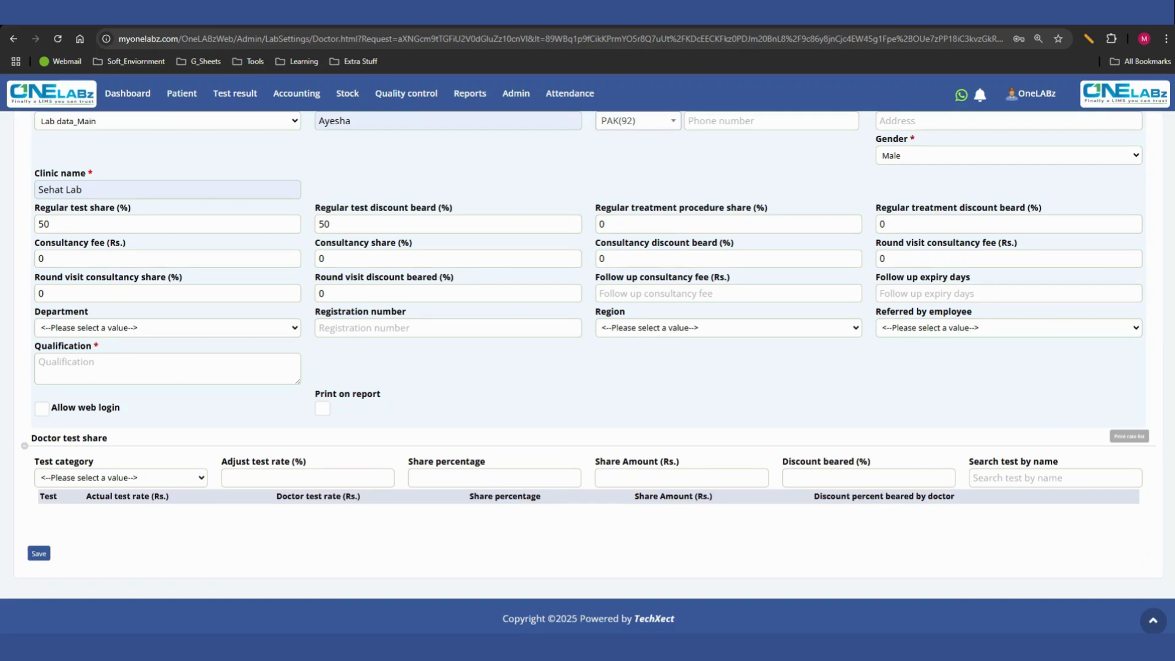
- Enable printing on the report with a print order of 2, and disable it again
{"action": "left_click", "coordinate": [323, 408]}
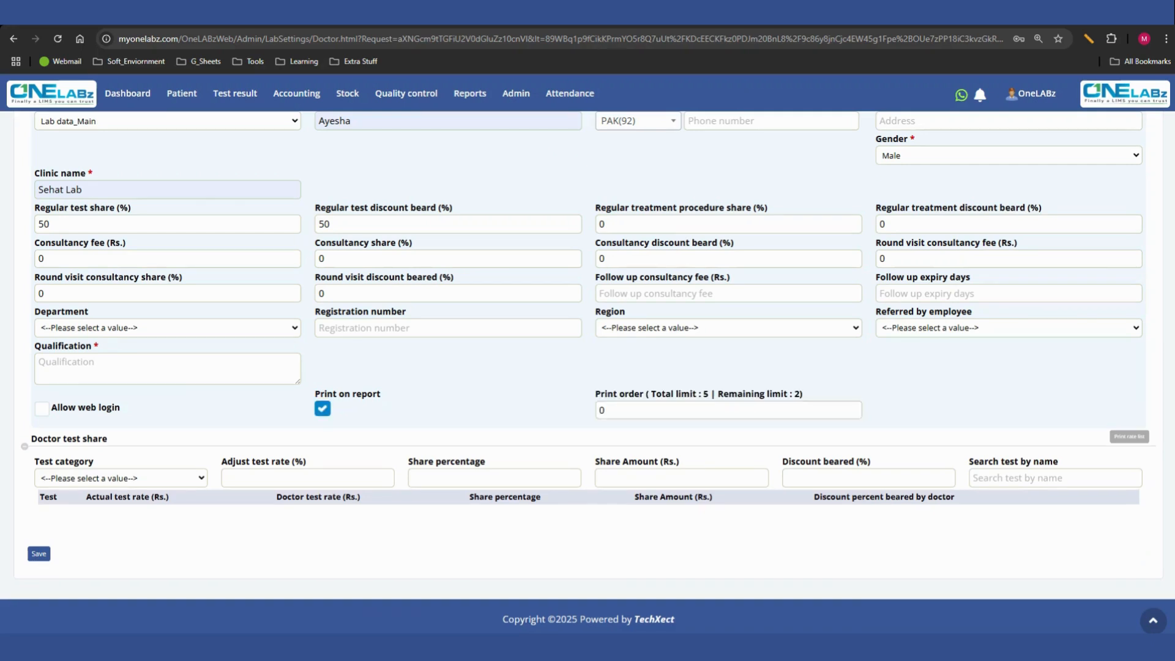
{"action": "left_click_drag", "start_coordinate": [656, 393], "coordinate": [803, 394]}
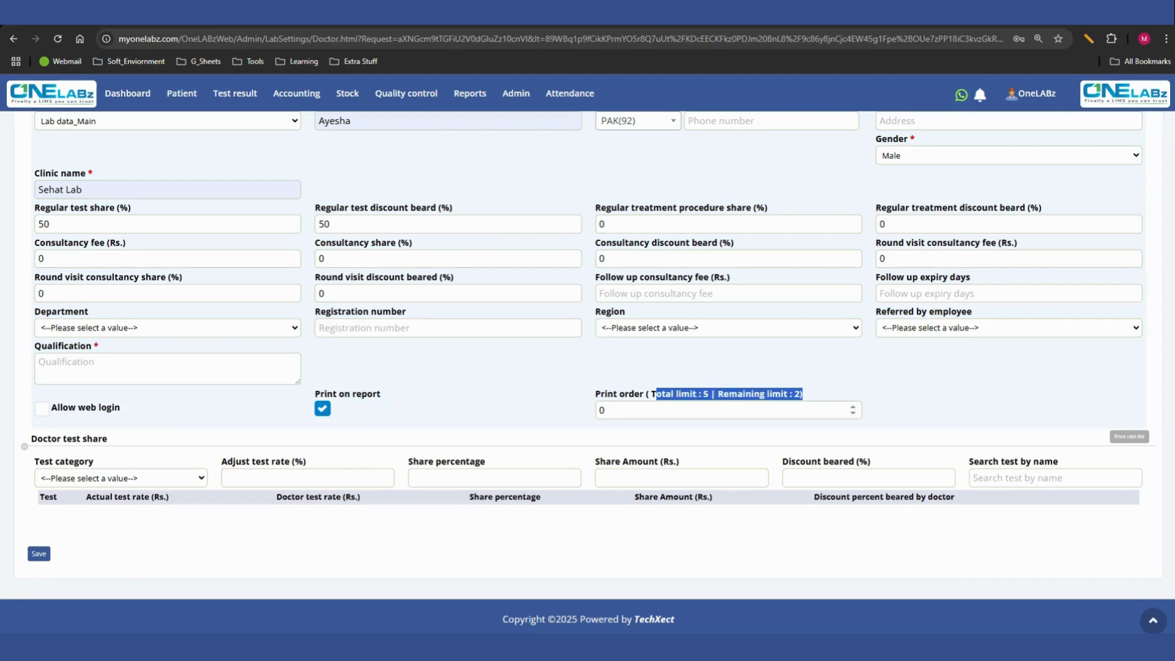
{"action": "left_click", "coordinate": [722, 410]}
{"action": "scroll", "coordinate": [722, 410], "scroll_direction": "up", "scroll_amount": 1}
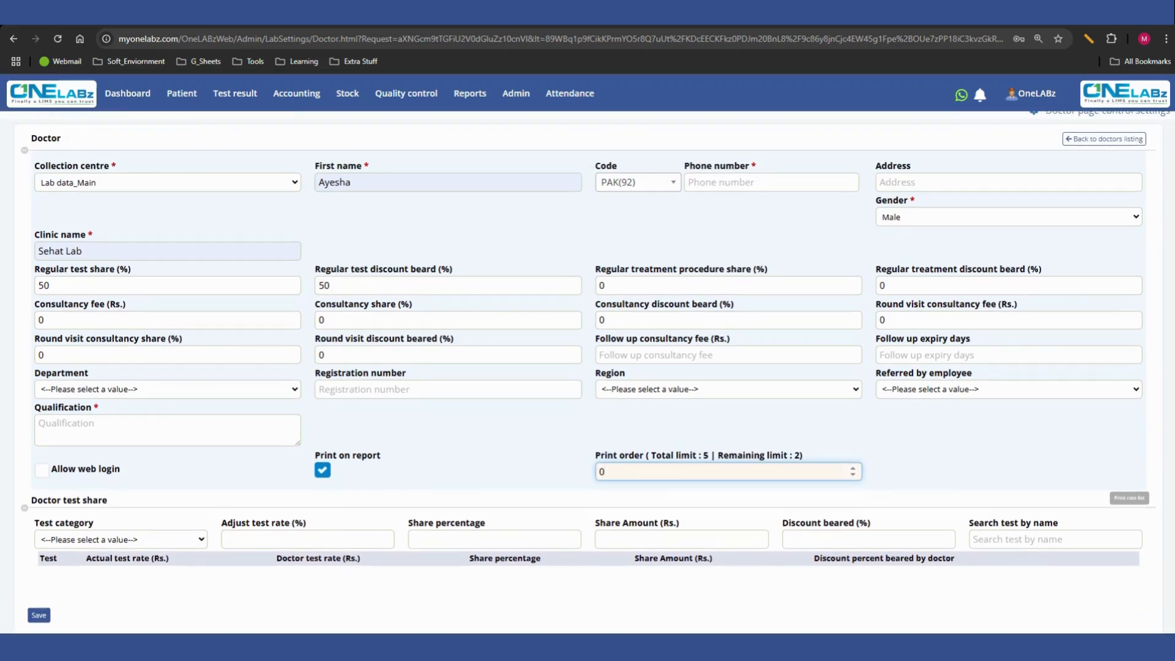
{"action": "key", "text": "ctrl+a"}
{"action": "type", "text": "2"}
{"action": "key", "text": "shift+Tab"}
{"action": "key", "text": "space"}
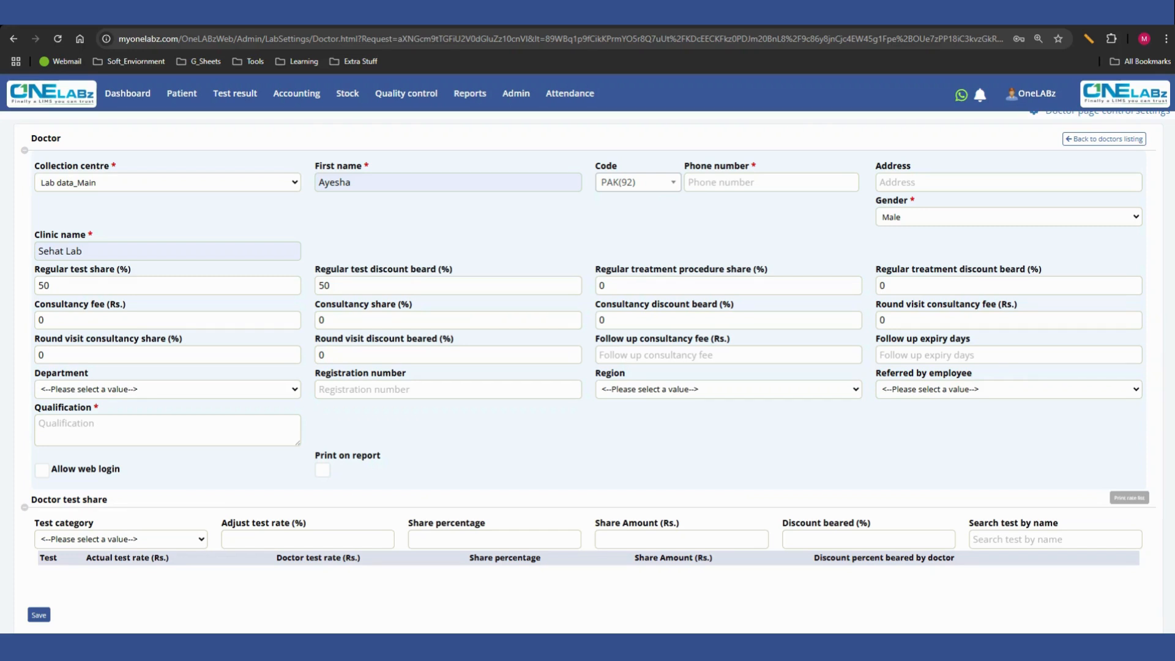
- Examine the test categories offered for the doctor test share without choosing one, and dismiss the browser's password-saving prompt
{"action": "scroll", "coordinate": [587, 367], "scroll_direction": "down", "scroll_amount": 1}
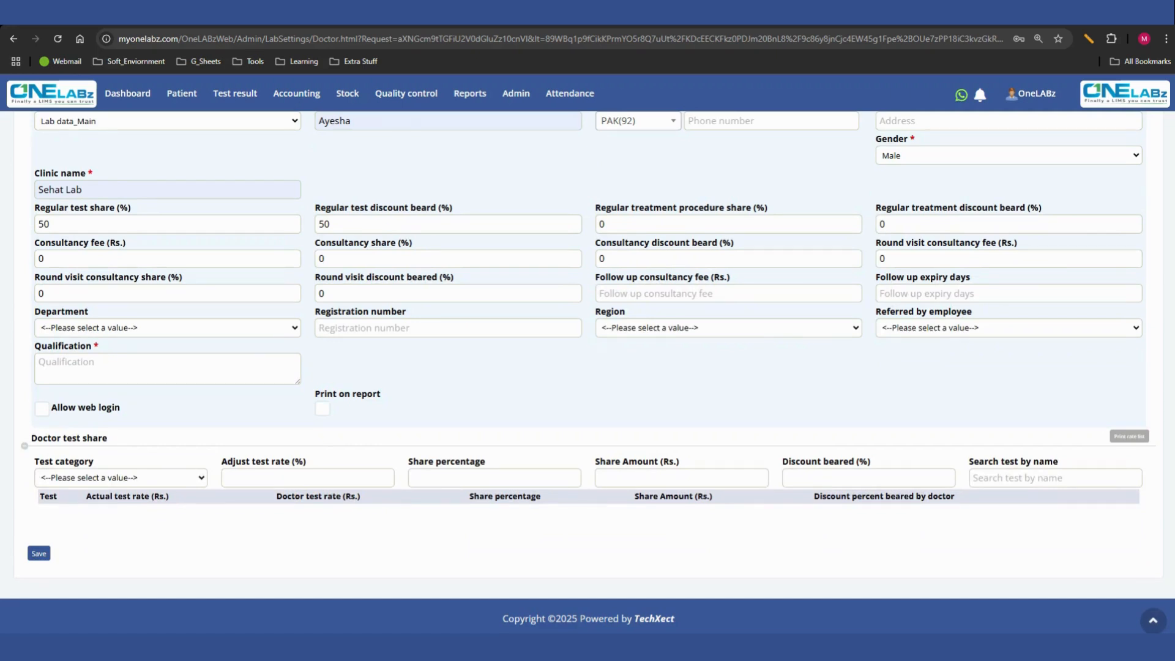
{"action": "left_click_drag", "start_coordinate": [38, 461], "coordinate": [84, 461]}
{"action": "left_click", "coordinate": [121, 477]}
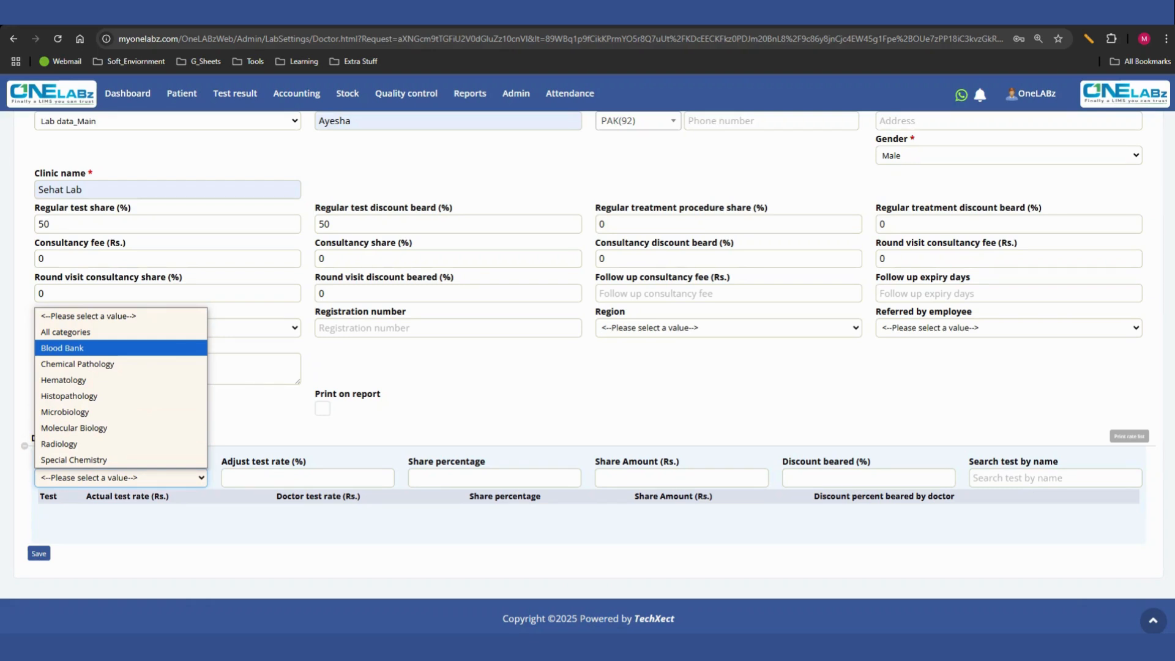
{"action": "key", "text": "Escape"}
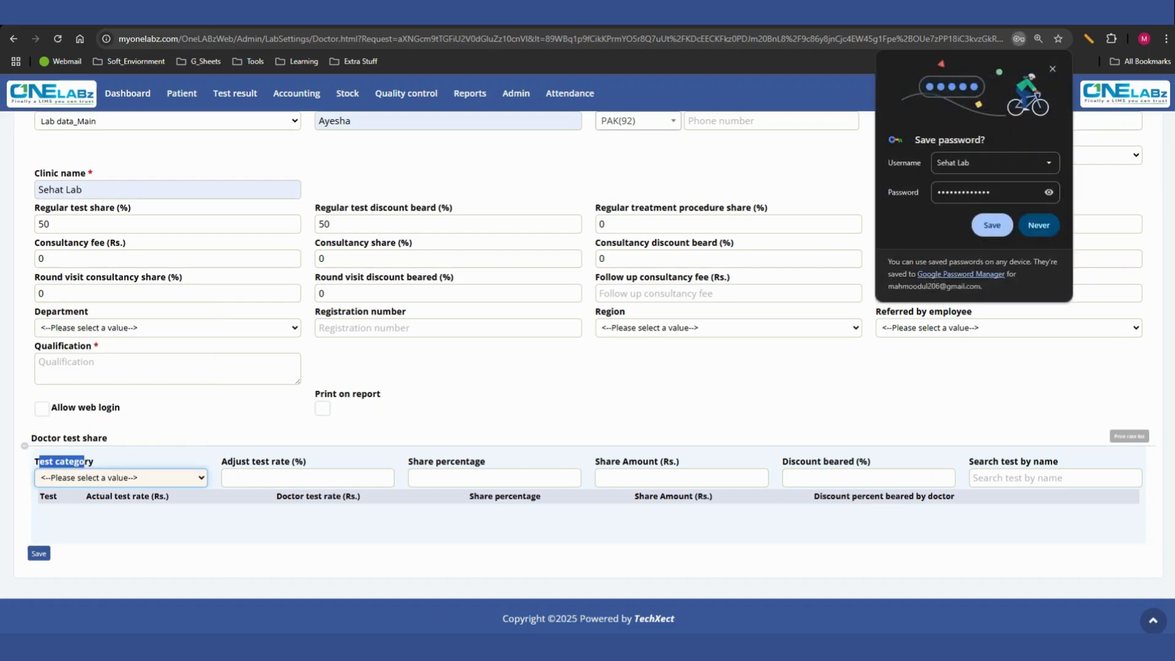
{"action": "key", "text": "Escape"}
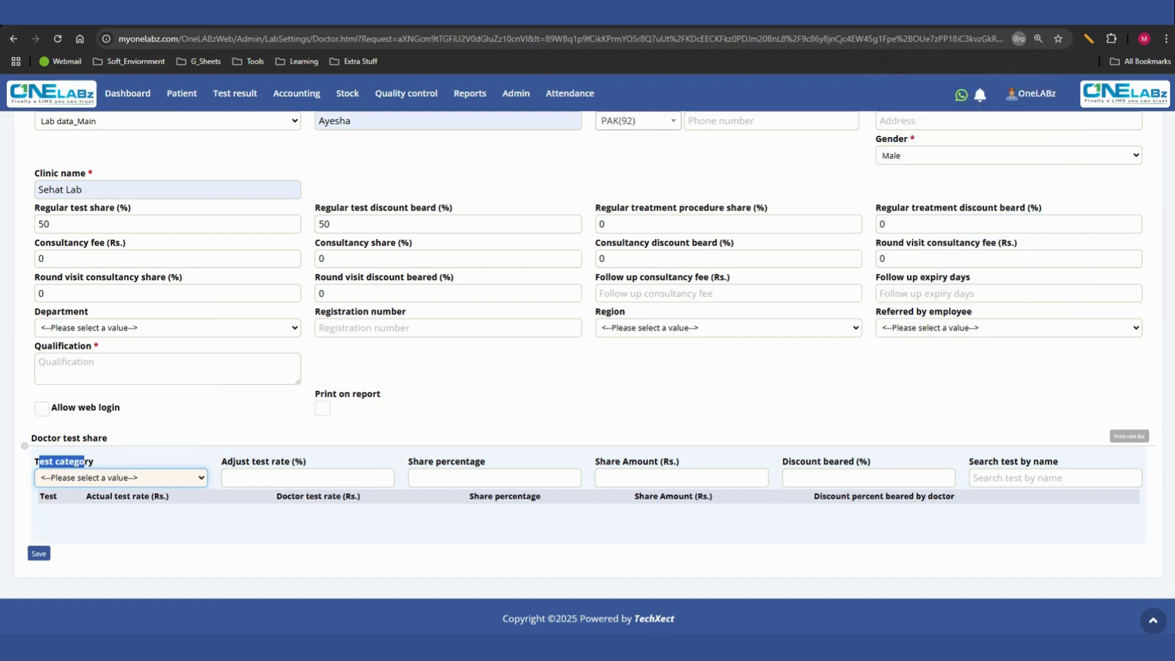